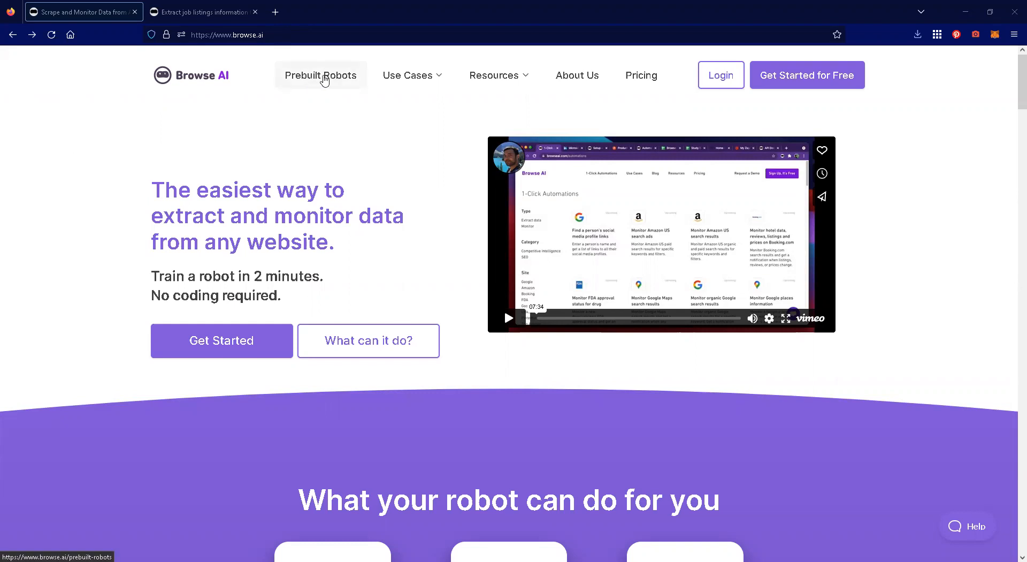
- Open the prebuilt robot "Extract job listings information from LinkedIn", review its description, and start using this automation
left_click(323, 80)
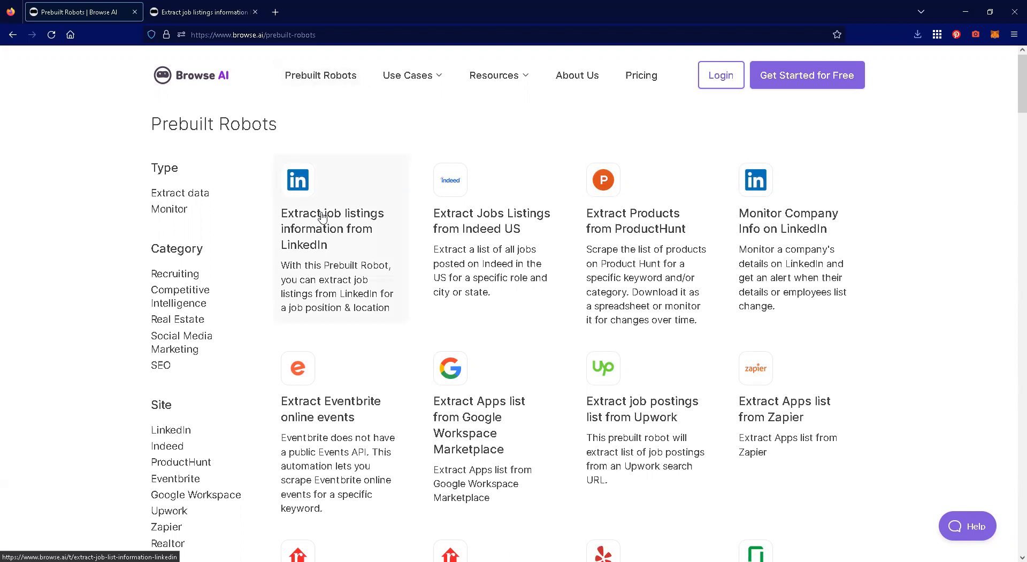
left_click(329, 229)
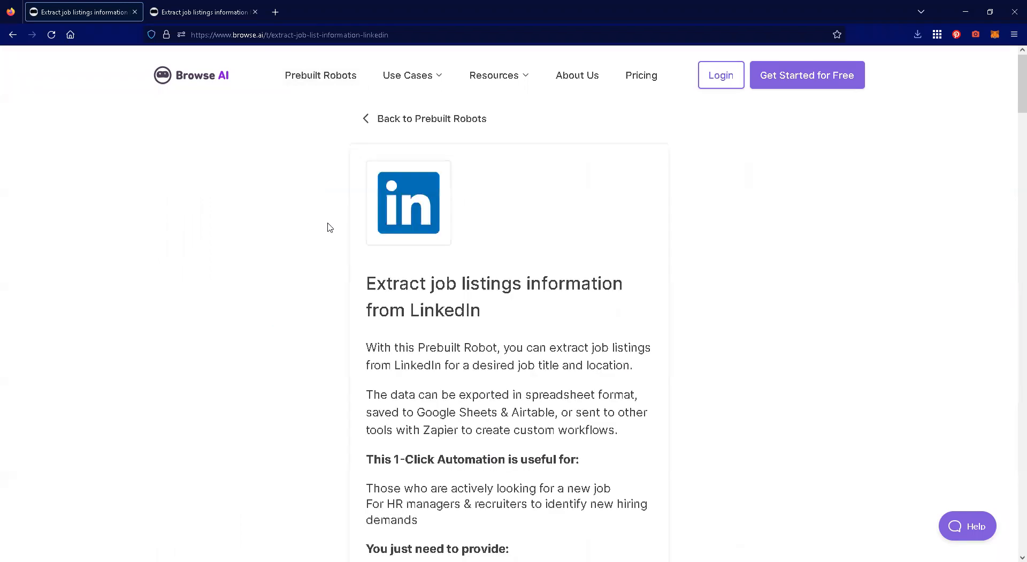
scroll(716, 231, "down", 2)
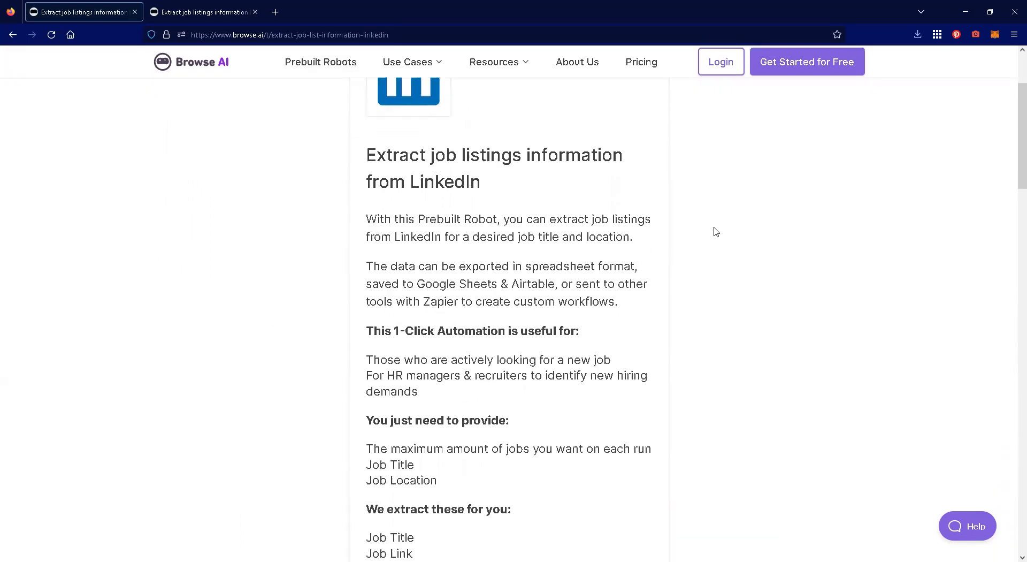
scroll(566, 201, "down", 6)
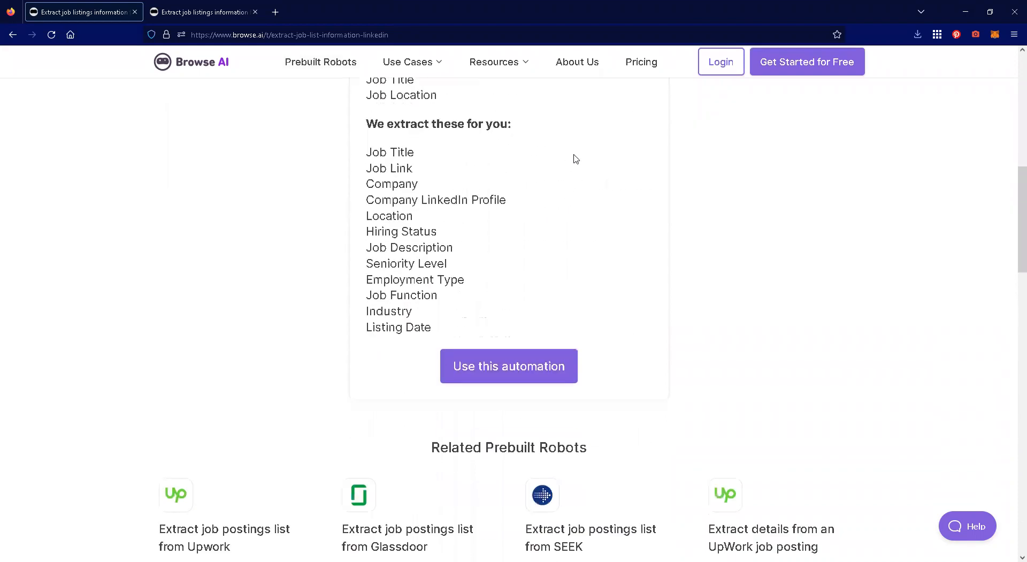
scroll(465, 256, "up", 6)
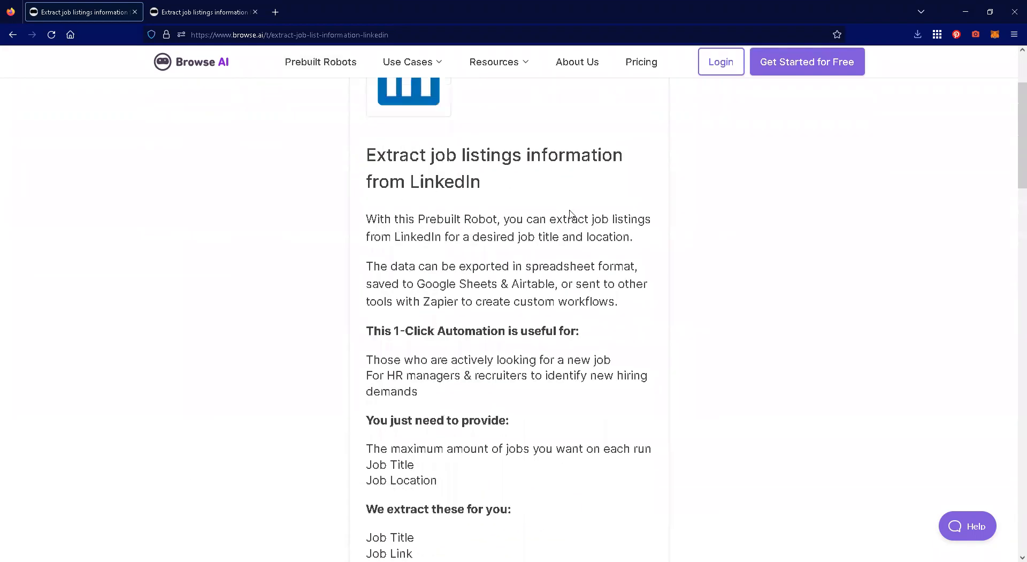
scroll(482, 225, "down", 4)
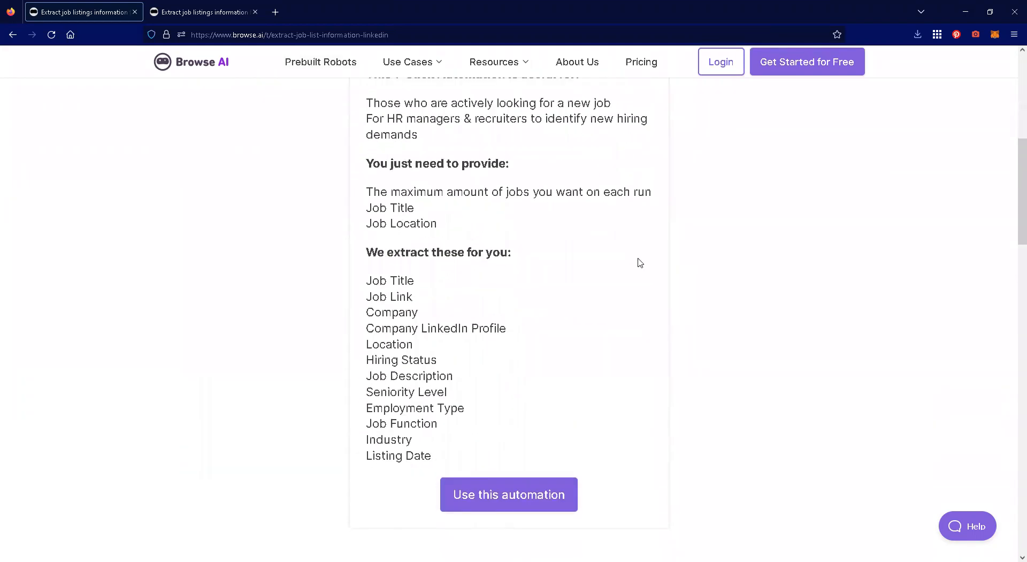
scroll(736, 258, "down", 2)
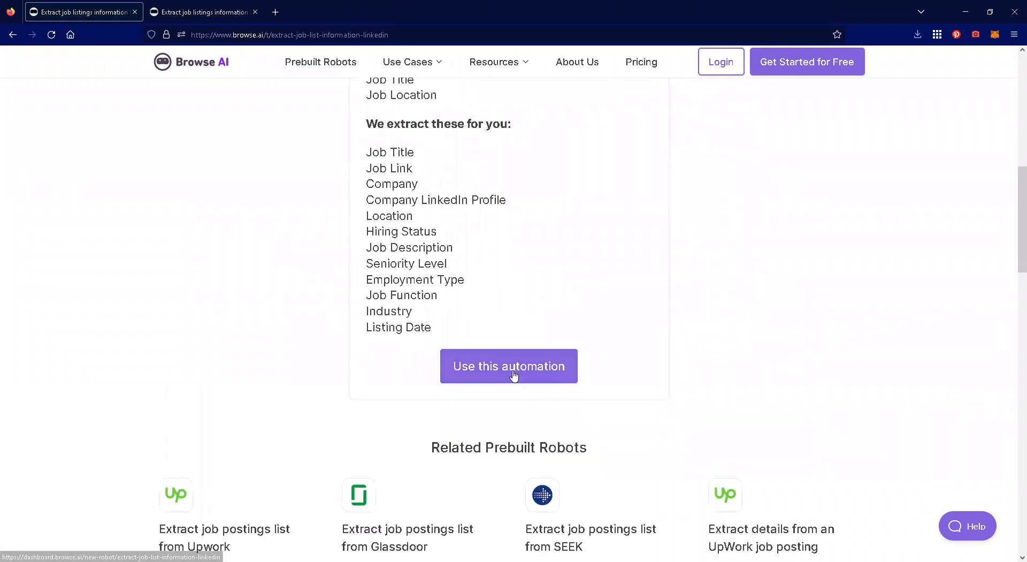
left_click(513, 375)
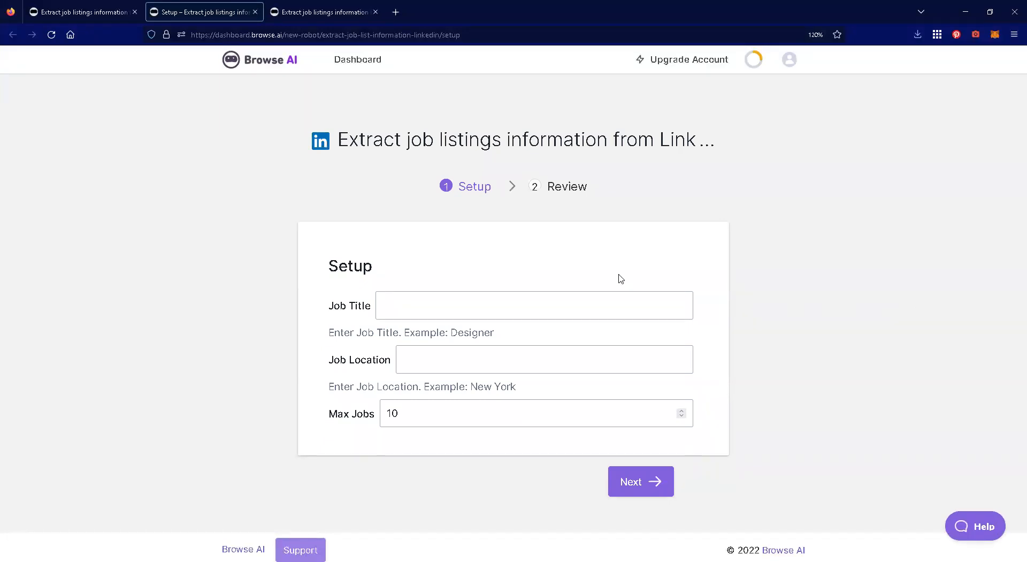
- Set the robot's job title to Experiential Designer and the job location to USA
left_click(519, 296)
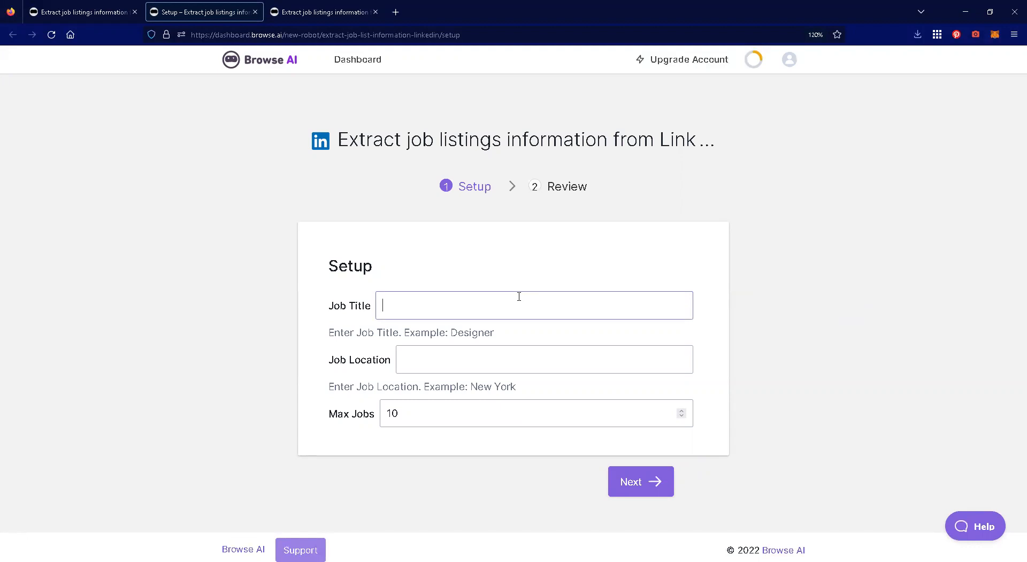
type("Ex")
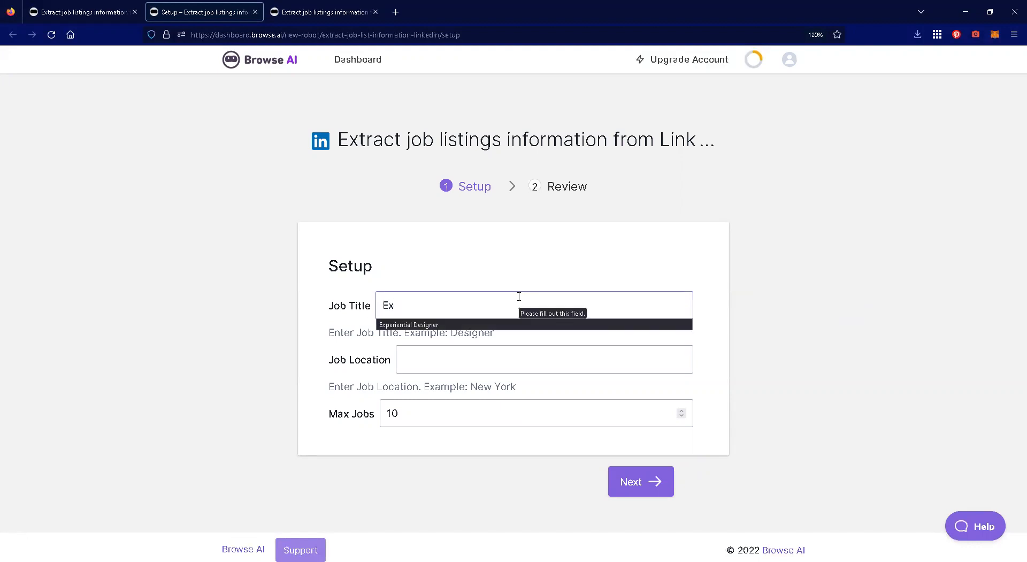
left_click(442, 324)
left_click(478, 356)
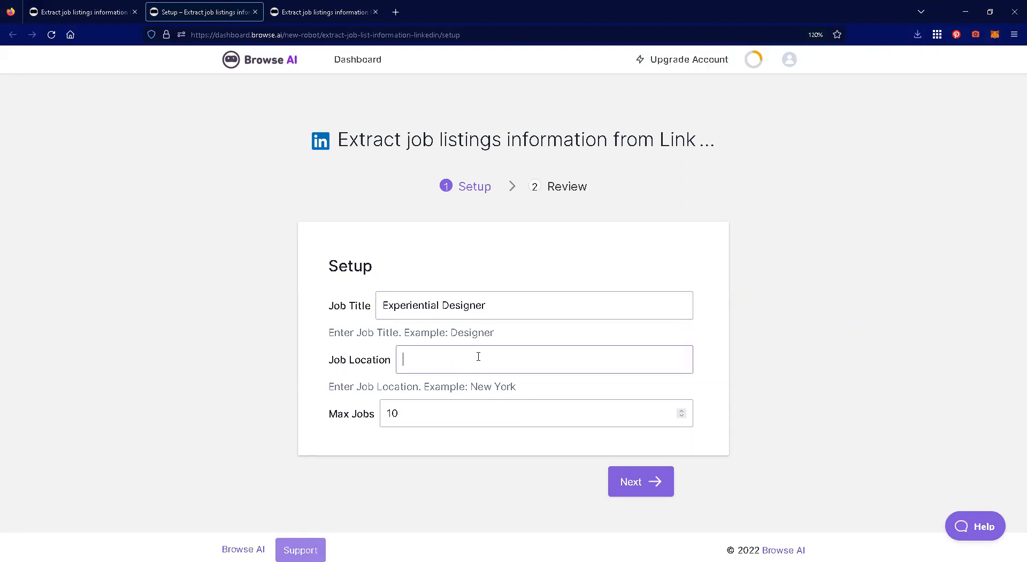
type("USA")
left_click(756, 370)
- Set the maximum number of jobs to 50 and continue to the robot review
left_click_drag(423, 411, 374, 414)
type("50")
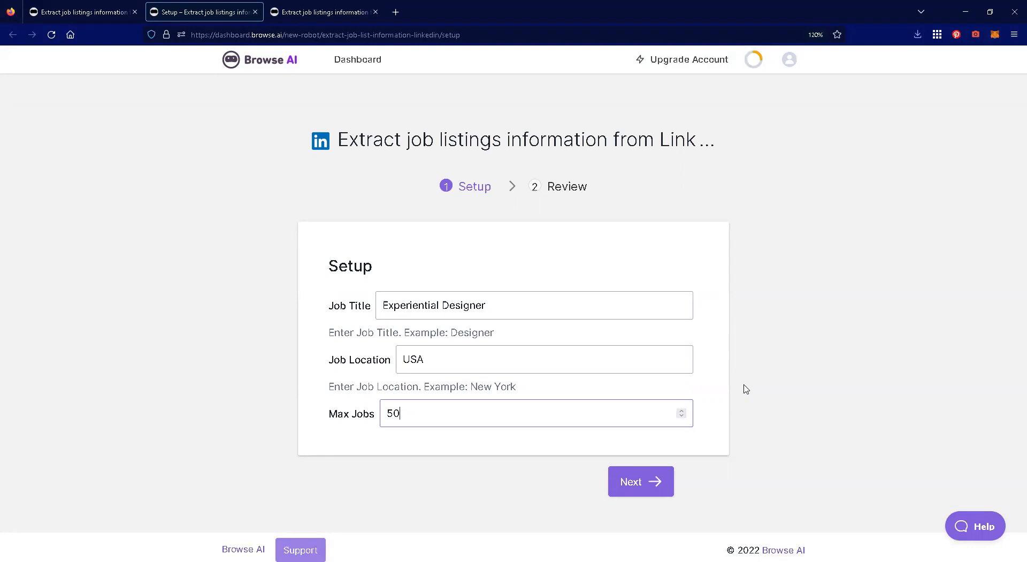
left_click(642, 481)
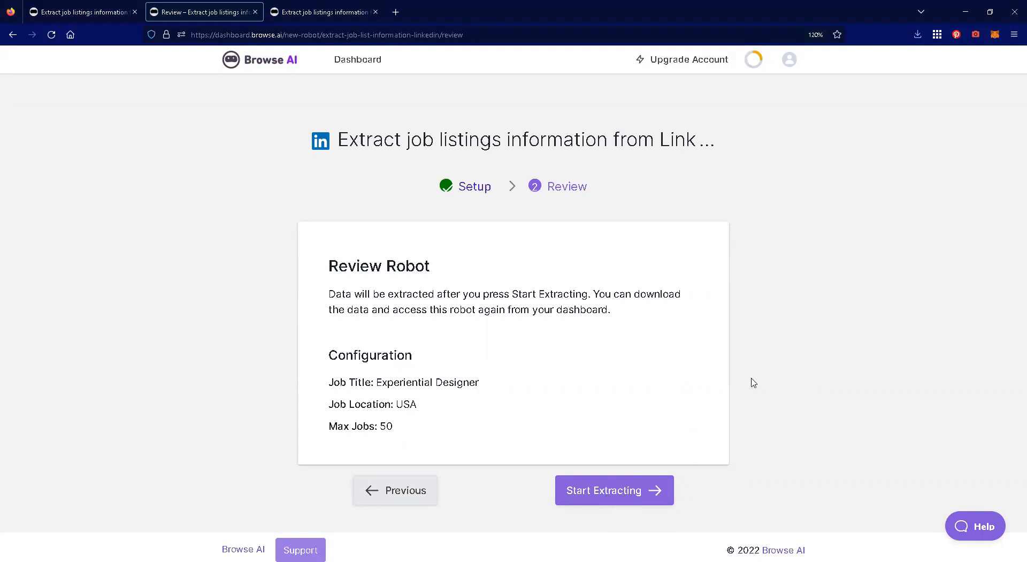
- Switch to the already finished LinkedIn extraction task and examine the job titles, links, companies and locations in its results table
left_click(334, 13)
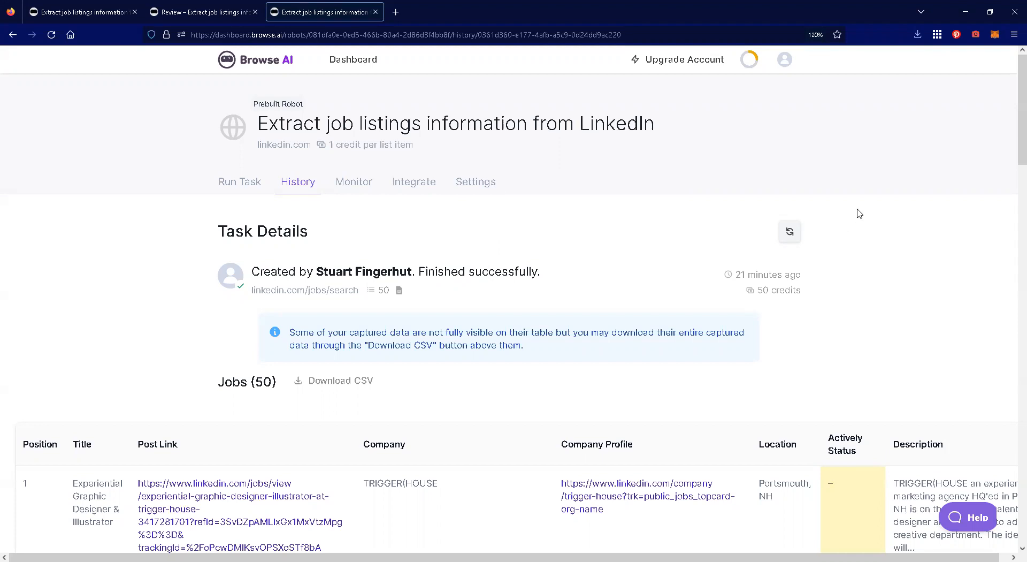
scroll(859, 213, "down", 3)
scroll(886, 208, "up", 3)
left_click_drag(1013, 82, 1013, 150)
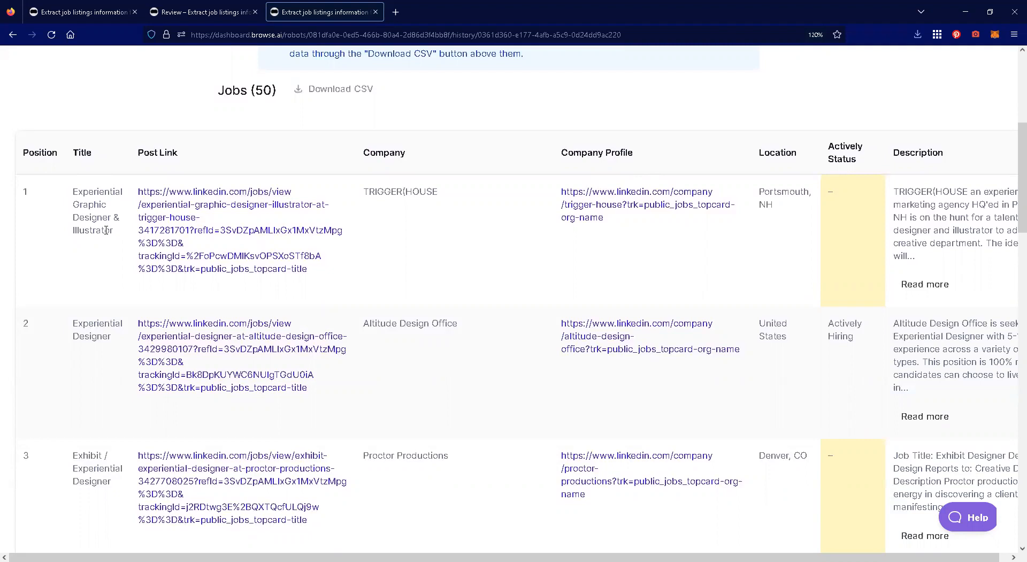
scroll(114, 314, "down", 2)
scroll(103, 266, "down", 2)
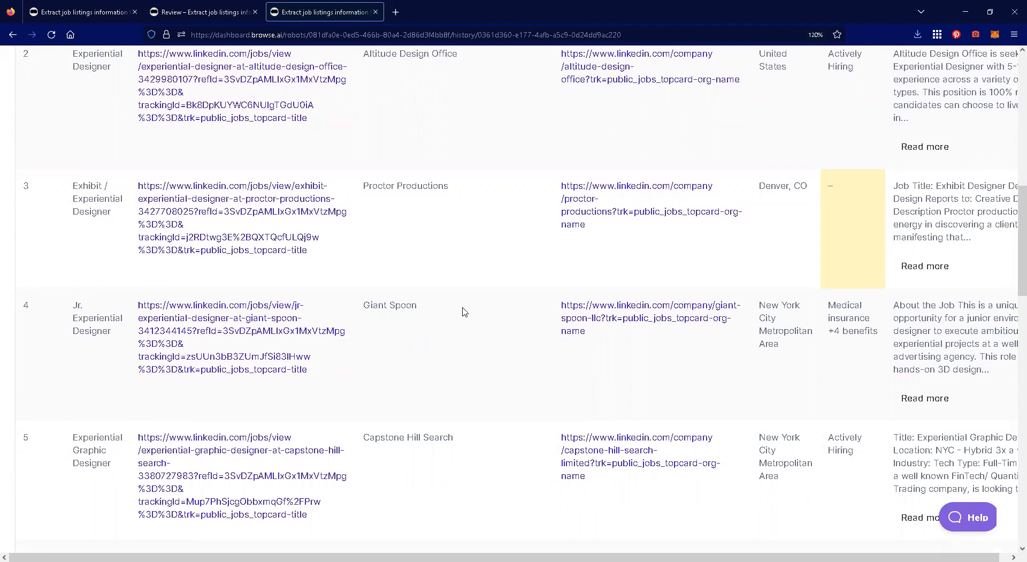
scroll(464, 312, "down", 2)
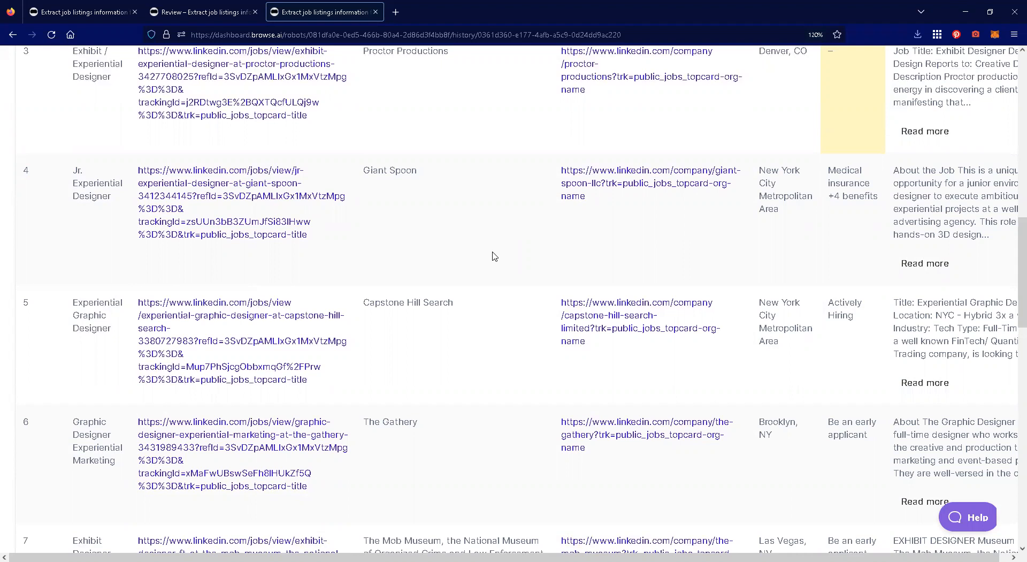
scroll(431, 261, "down", 6)
scroll(431, 260, "down", 4)
left_click(500, 373)
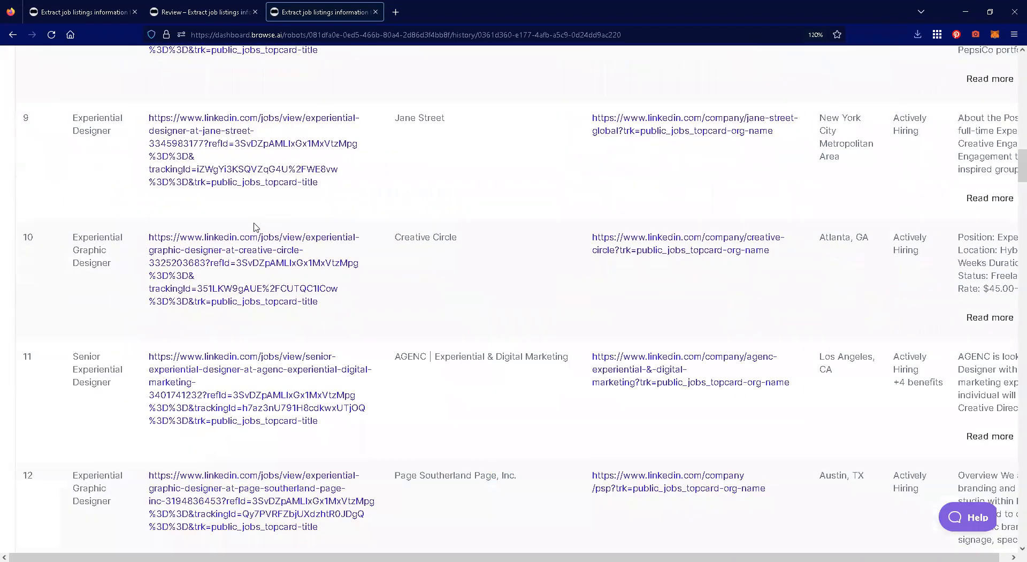
scroll(476, 236, "down", 8)
scroll(518, 236, "down", 4)
scroll(518, 236, "up", 16)
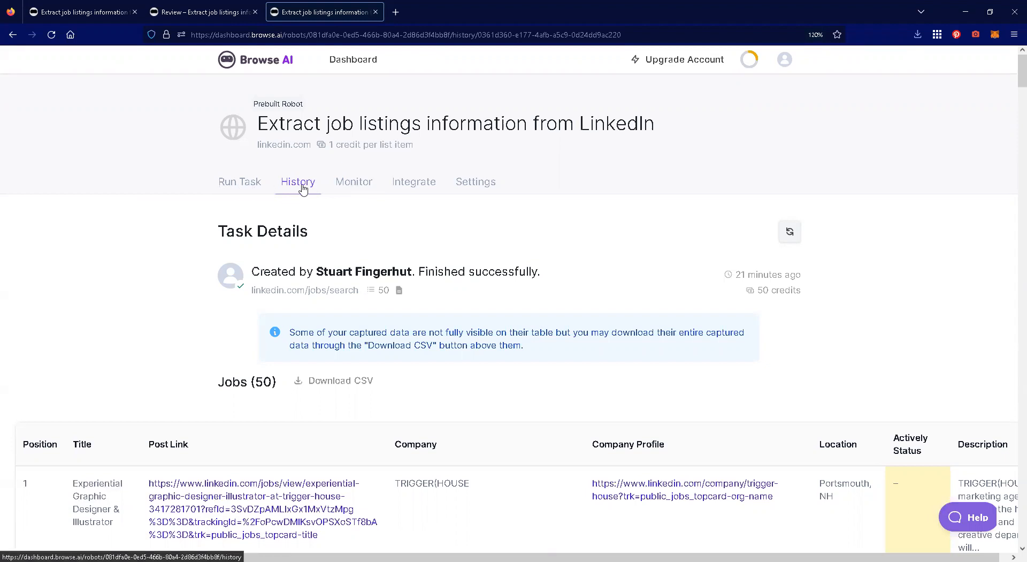
scroll(120, 300, "down", 15)
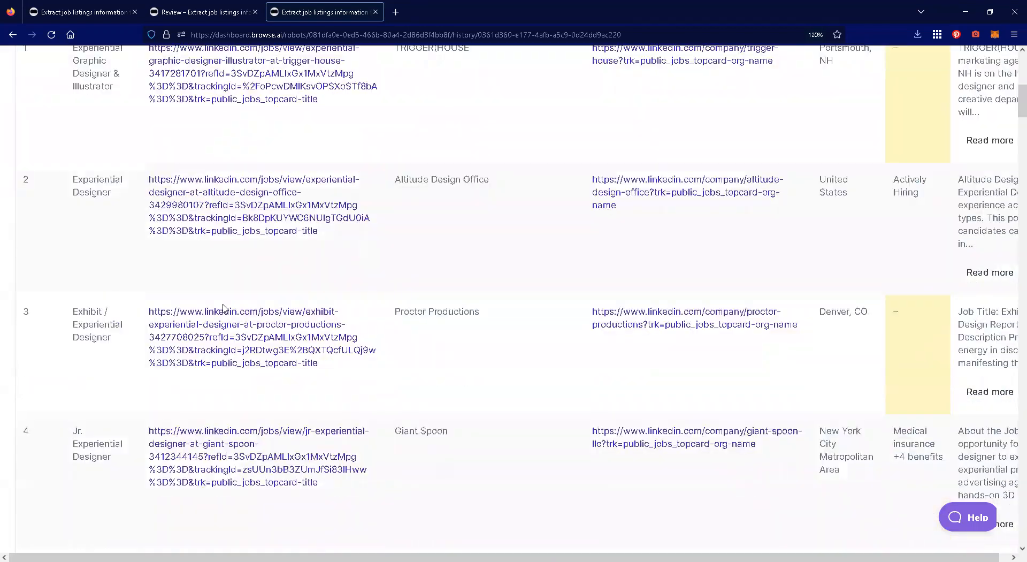
scroll(270, 306, "down", 20)
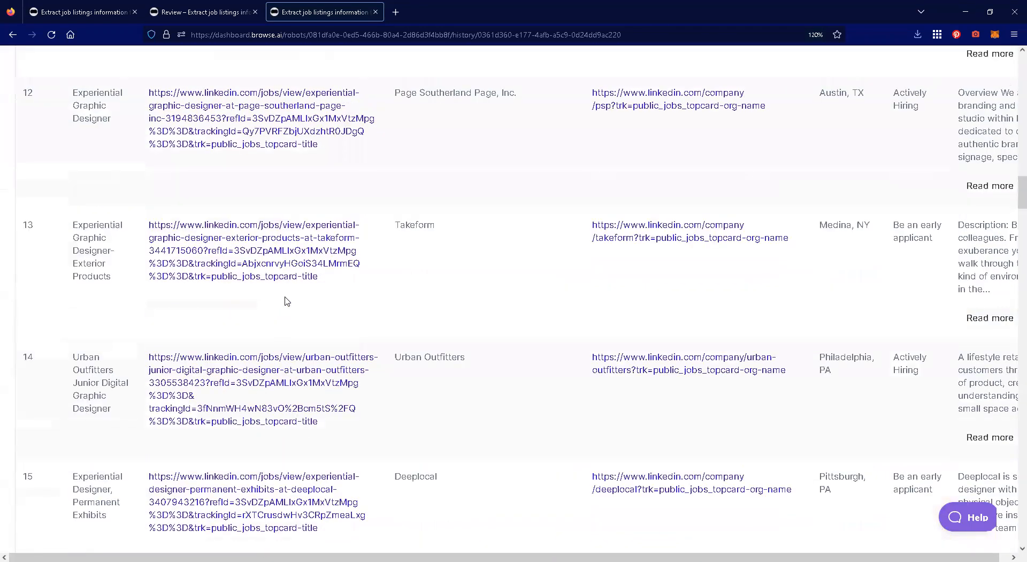
scroll(286, 302, "down", 16)
scroll(419, 348, "up", 18)
scroll(423, 350, "up", 20)
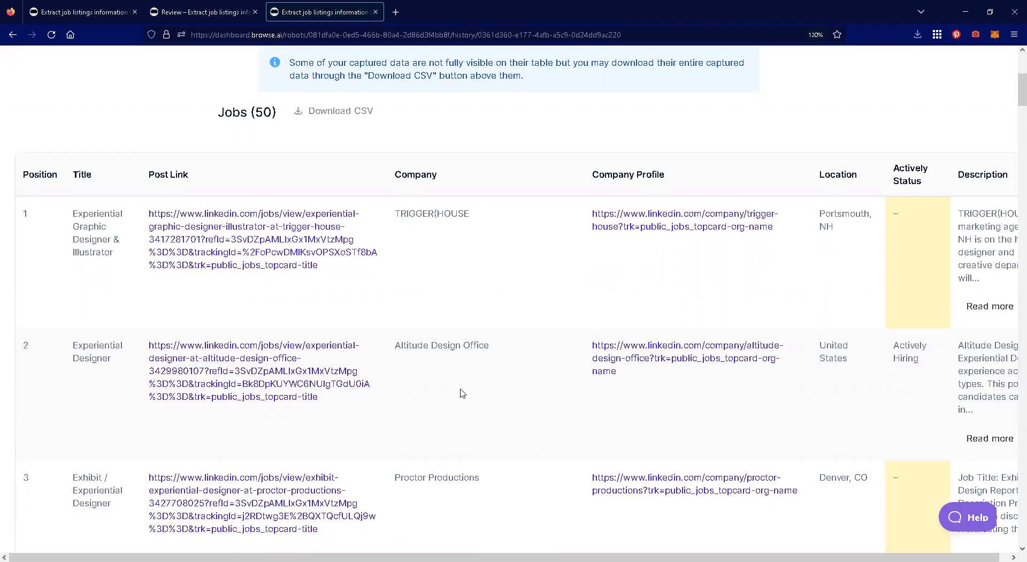
scroll(461, 235, "up", 5)
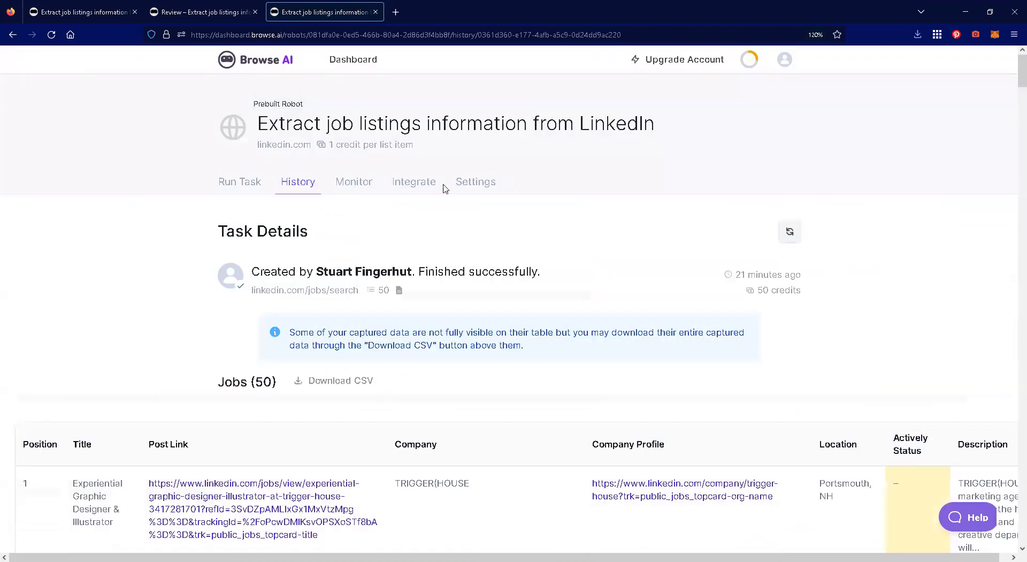
- Look over the LinkedIn robot's monitors list, integration options, task history and run-task page
left_click(358, 182)
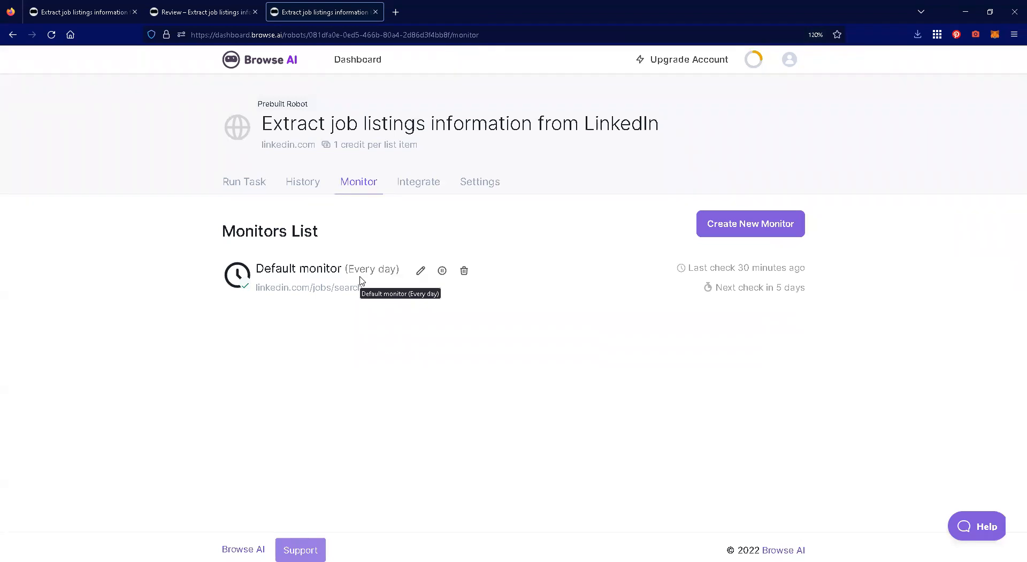
left_click(423, 183)
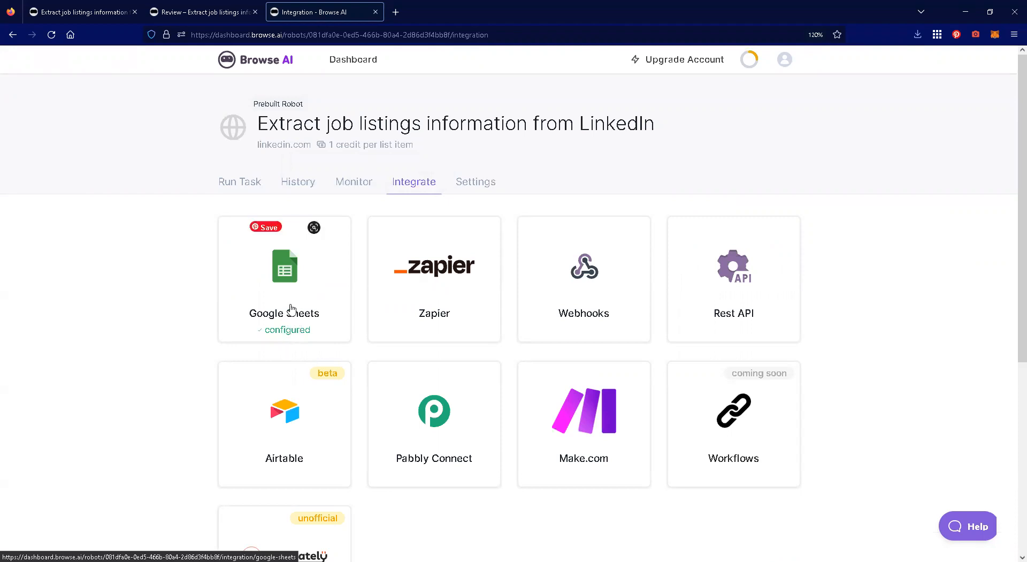
left_click(298, 182)
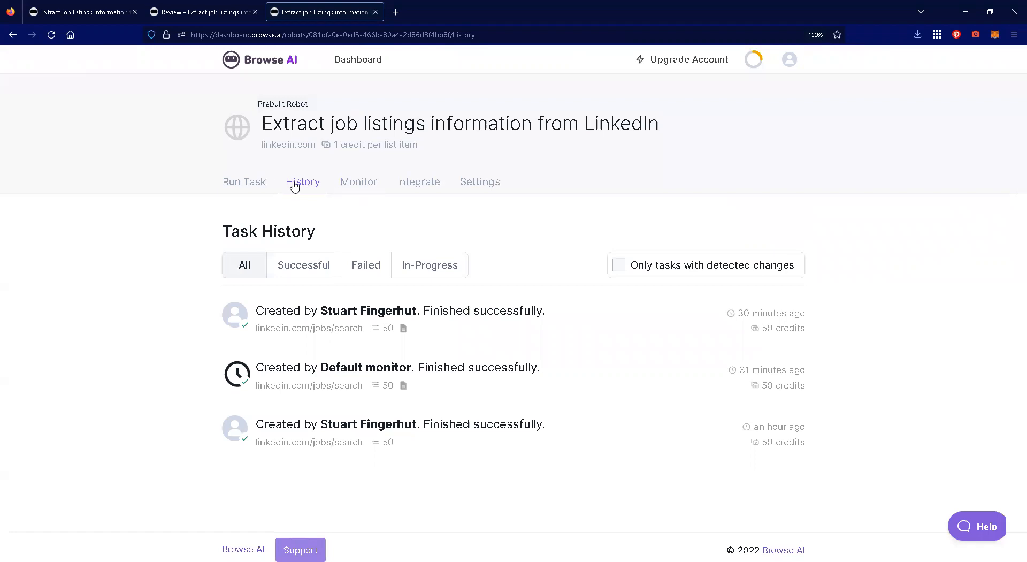
left_click(250, 182)
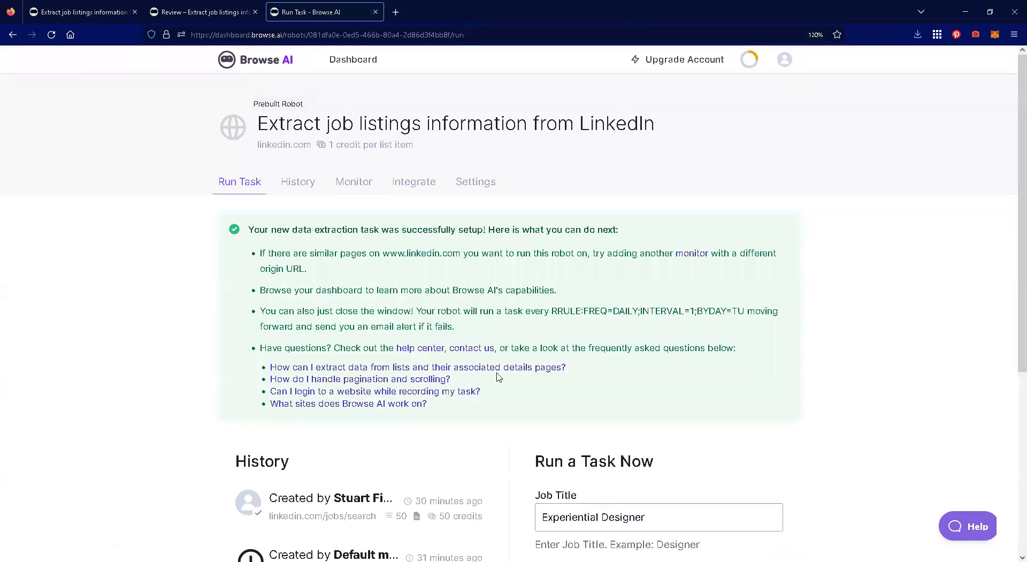
- Open the most recent task from the robot's history and look over its extracted jobs
left_click(297, 182)
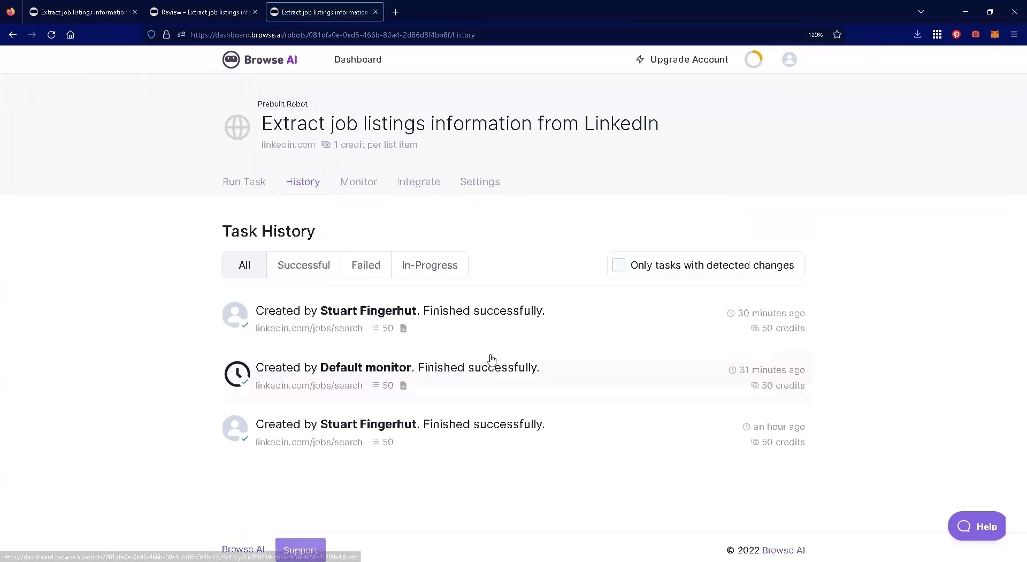
left_click(404, 330)
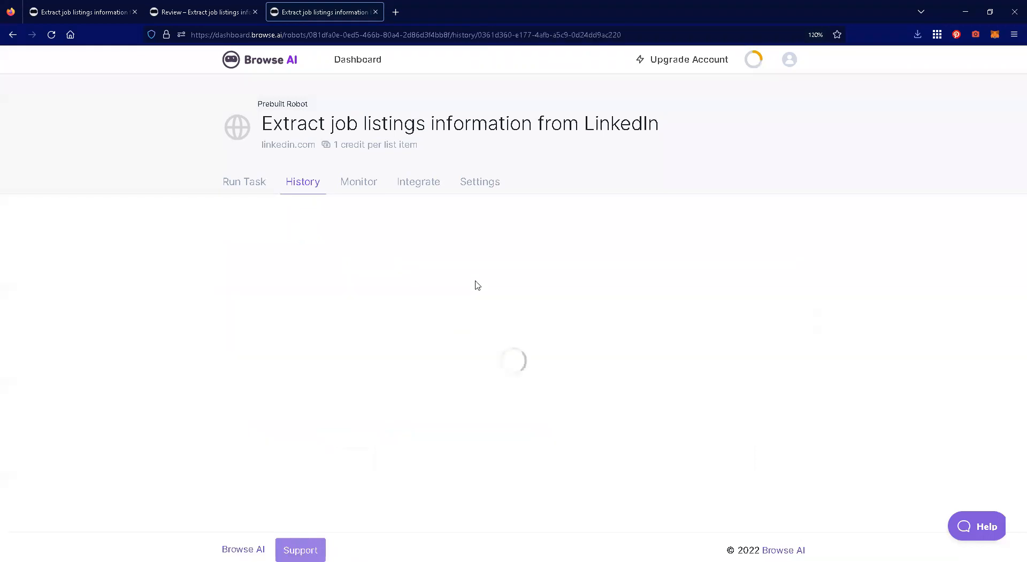
scroll(168, 304, "down", 8)
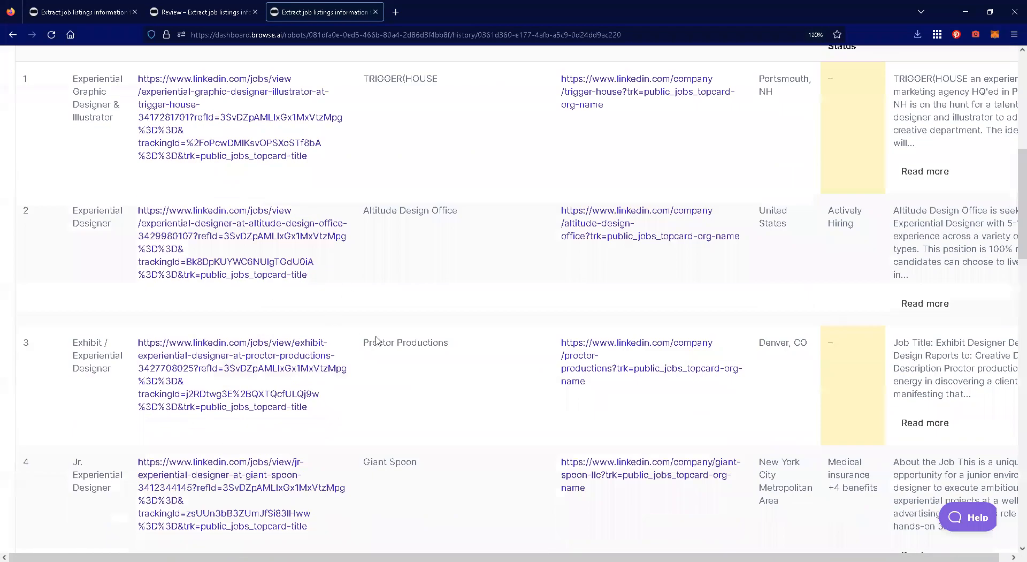
scroll(379, 340, "up", 8)
- Review the services available for integrating the LinkedIn robot, from Google Sheets and Zapier to Integrately
left_click(428, 185)
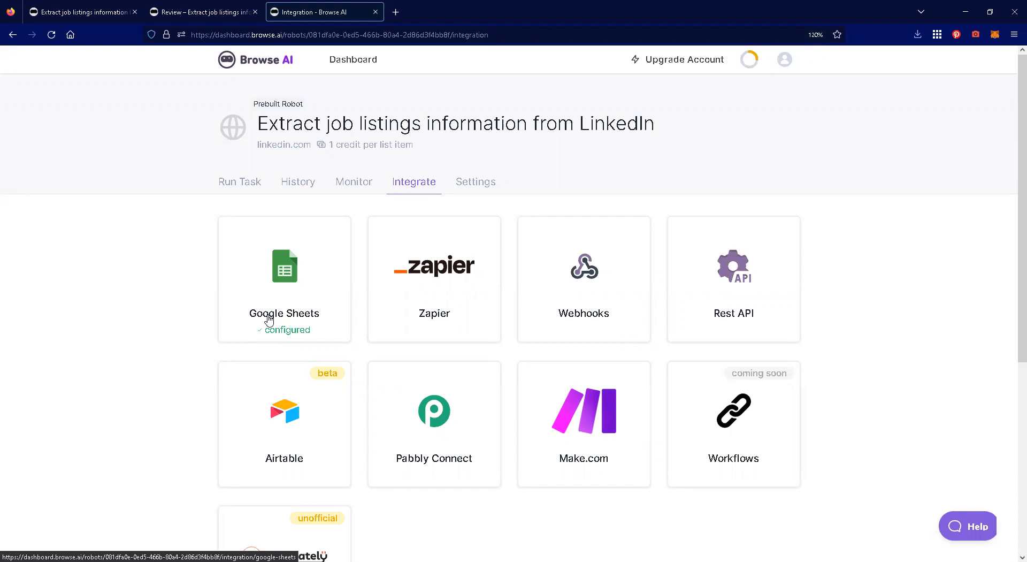
scroll(909, 312, "down", 3)
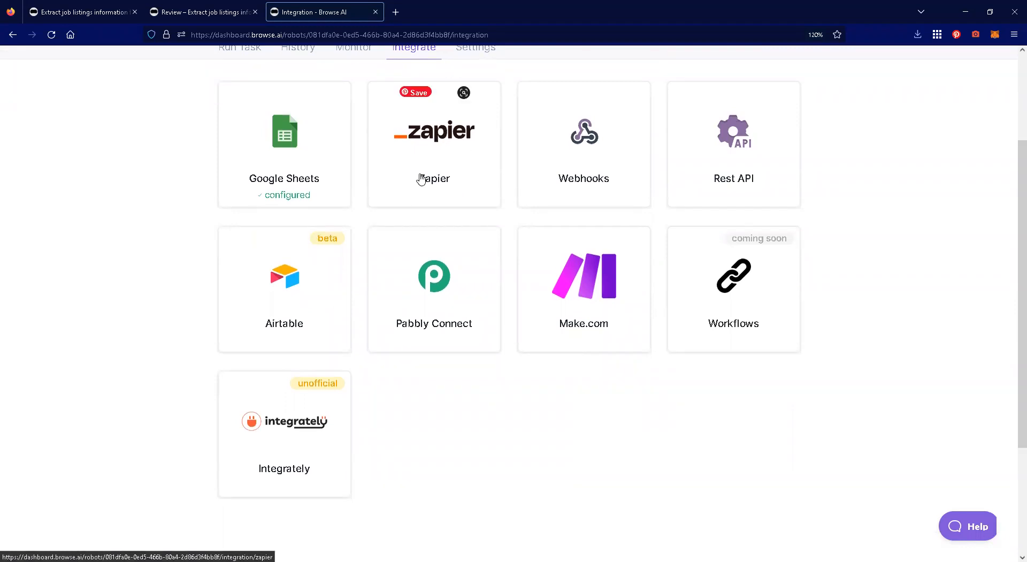
scroll(695, 235, "up", 3)
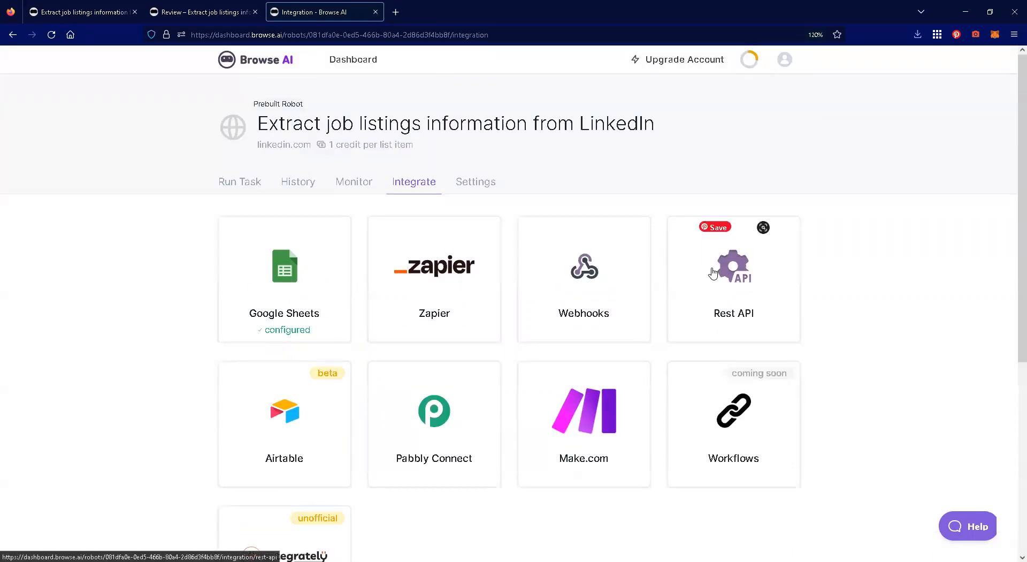
- Open the LinkedIn robot's settings and review its default input parameters and advanced options
left_click(471, 181)
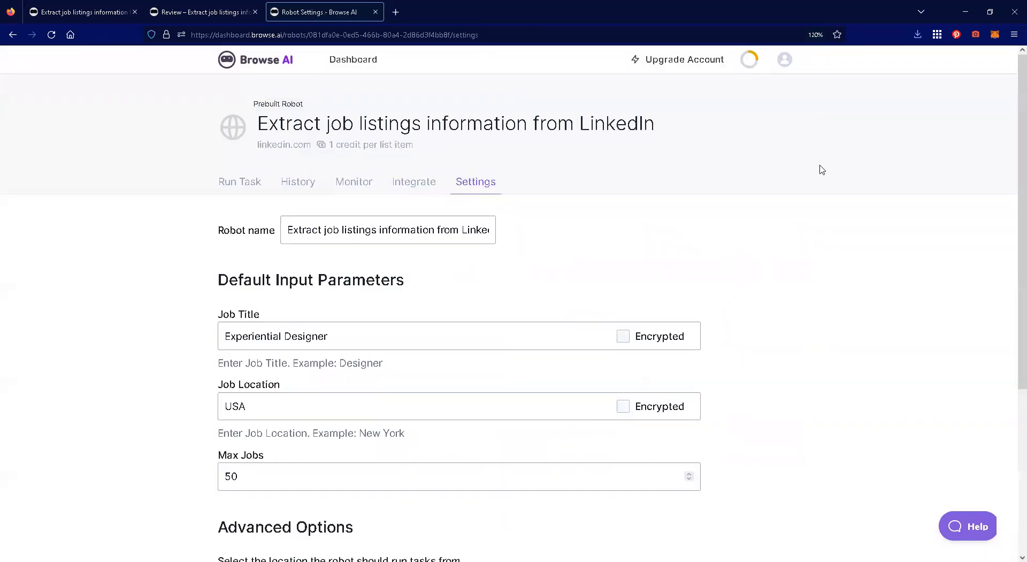
scroll(797, 200, "down", 3)
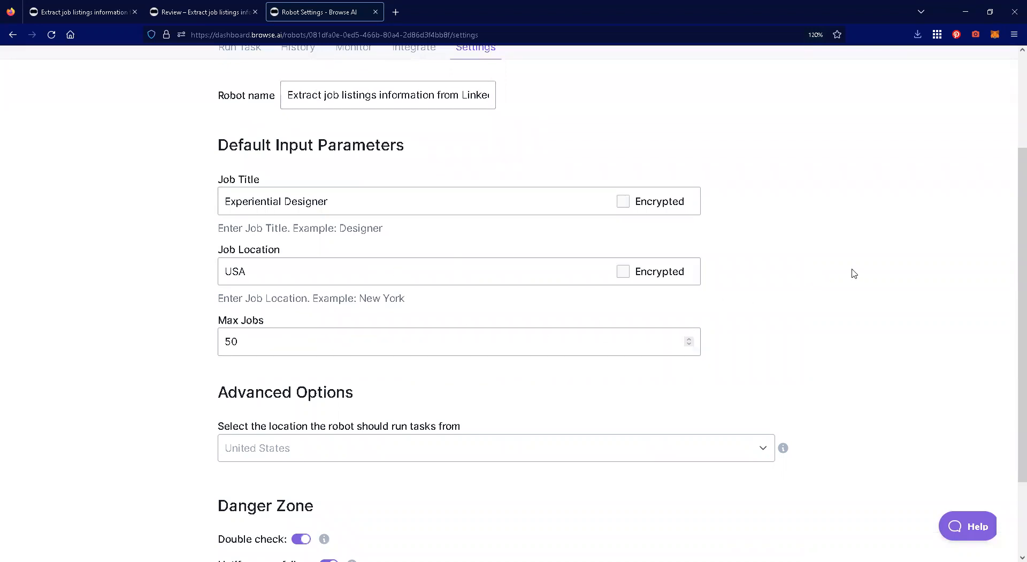
- Check the LinkedIn robot's Danger Zone settings and look over its run-task page with recent history and input fields
scroll(853, 274, "down", 2)
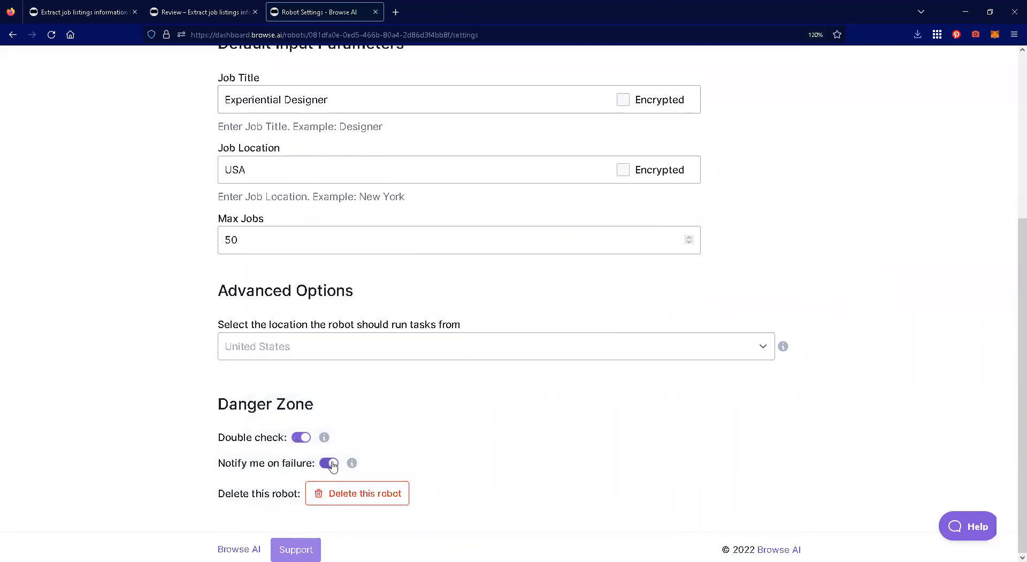
scroll(872, 369, "up", 5)
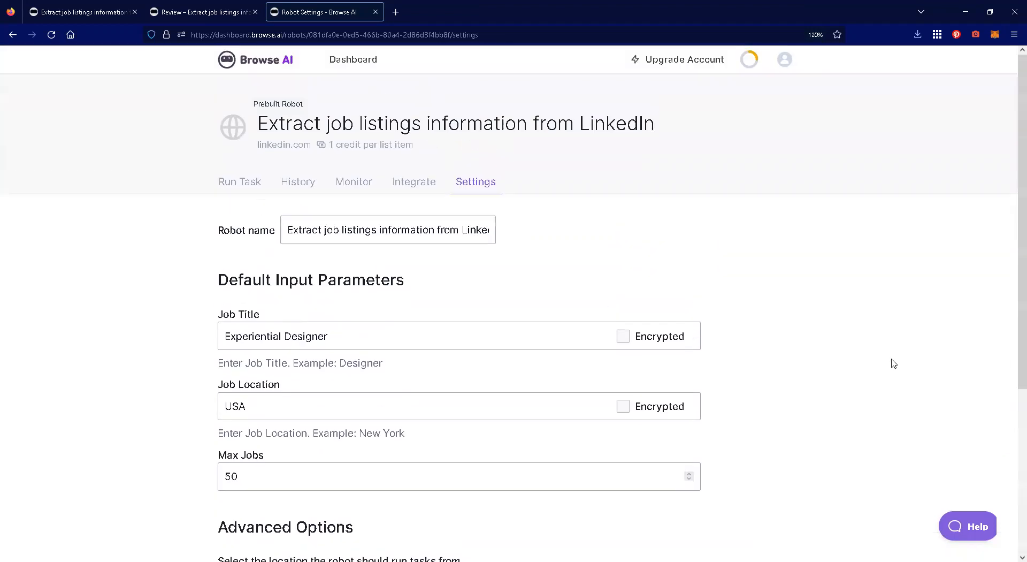
left_click(236, 189)
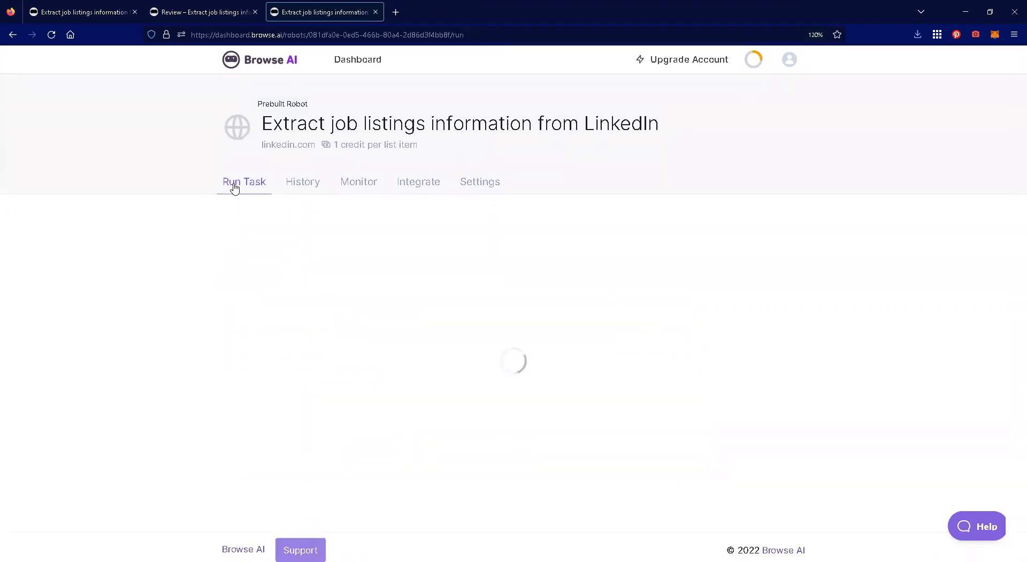
scroll(163, 290, "down", 3)
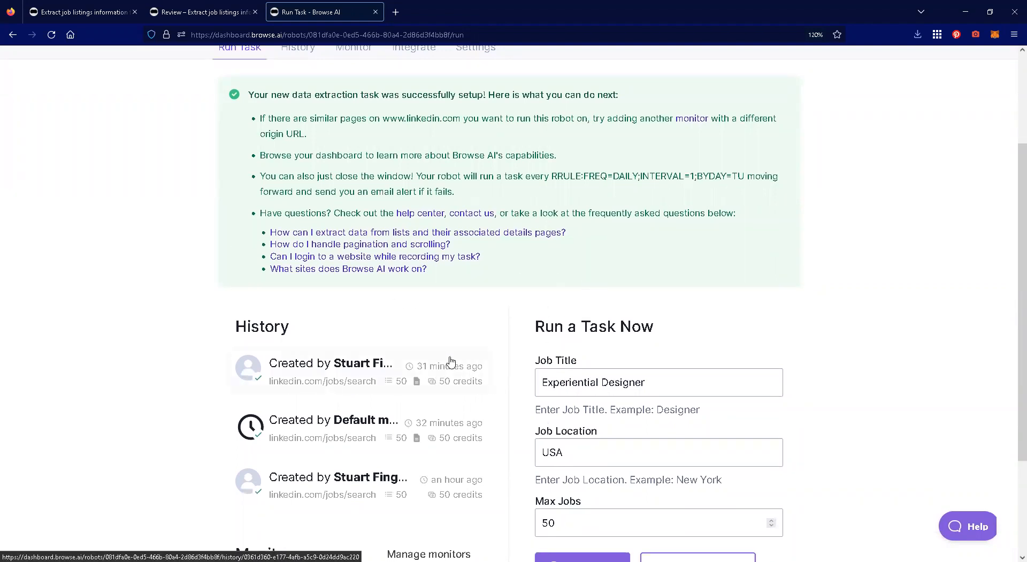
scroll(470, 432, "up", 3)
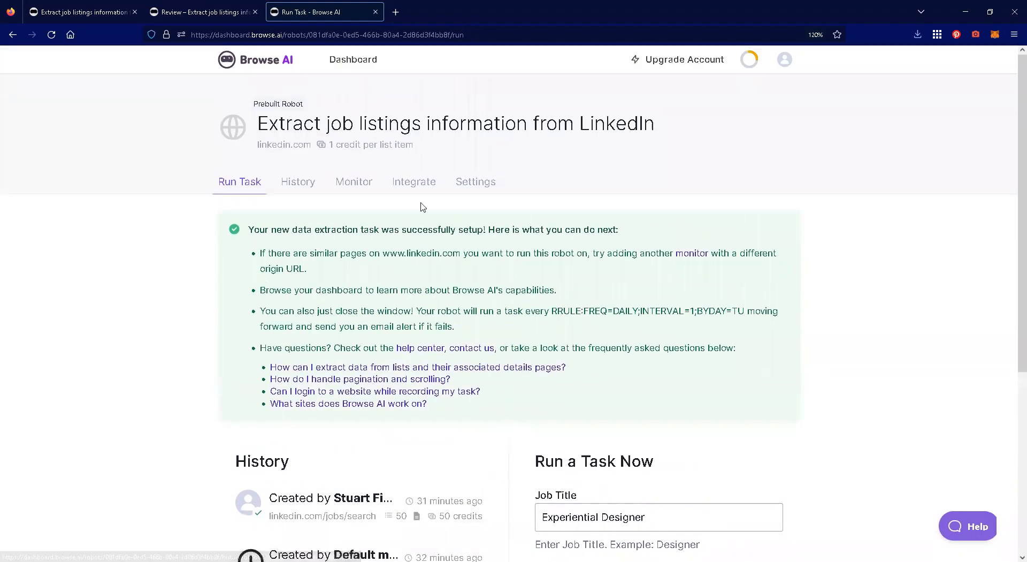
- Open the most recent task in the LinkedIn robot's history and skim its table of extracted job listings
left_click(305, 186)
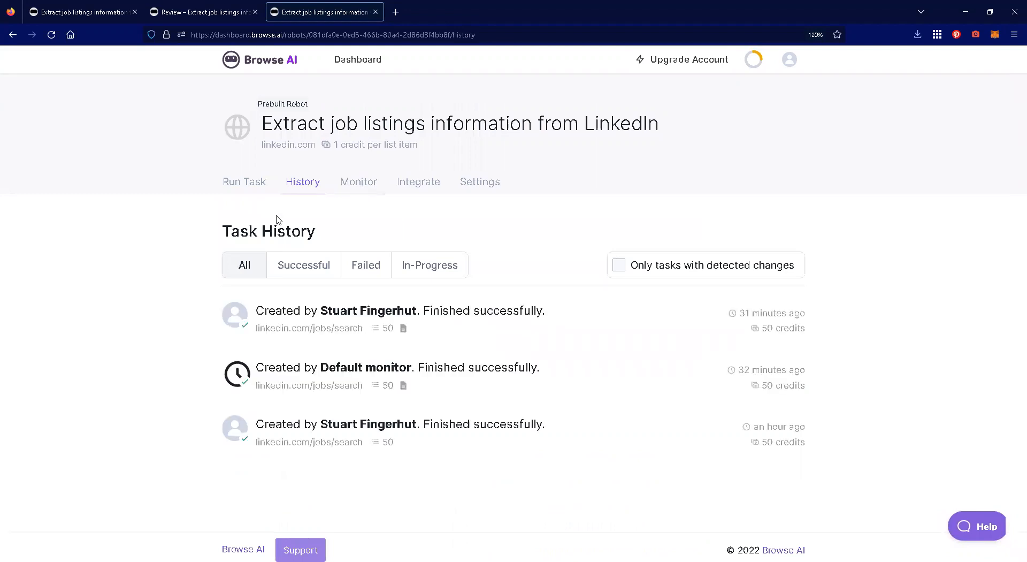
left_click(405, 330)
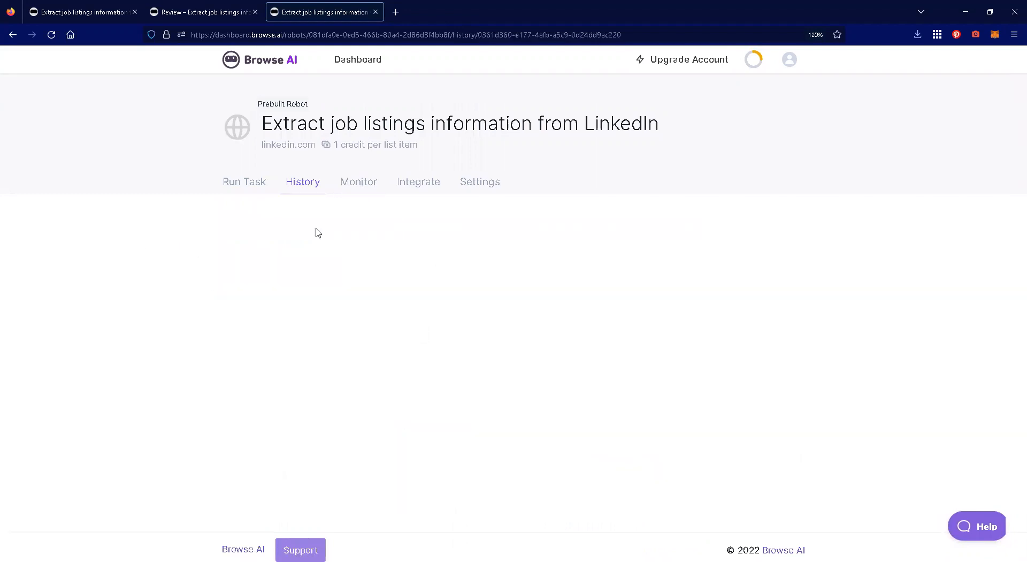
scroll(94, 225, "down", 12)
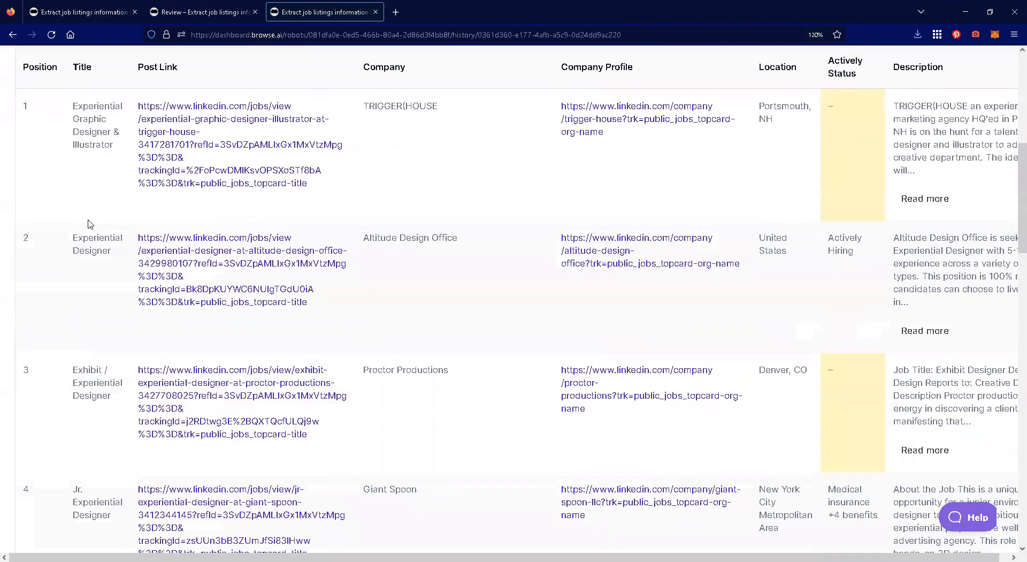
scroll(89, 223, "down", 8)
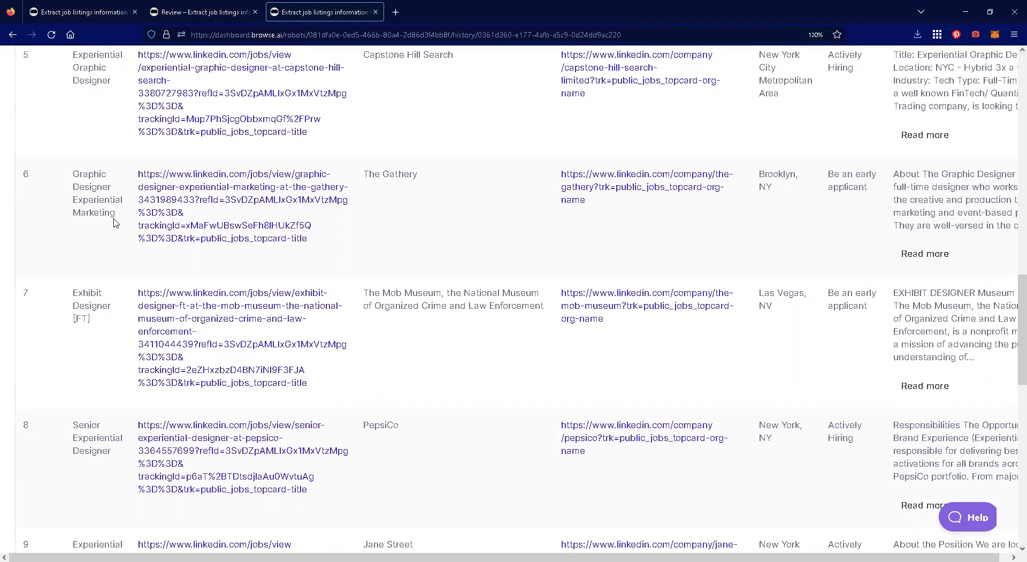
scroll(114, 222, "up", 15)
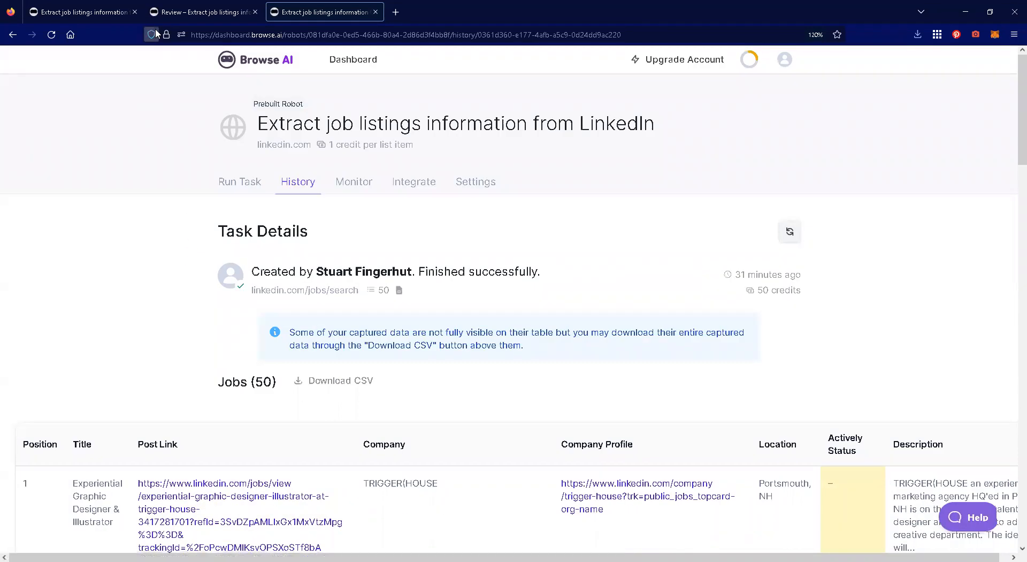
- Browse the Prebuilt Robots catalogue with its type, category and site filters, and return to the LinkedIn robot's task details
left_click(102, 16)
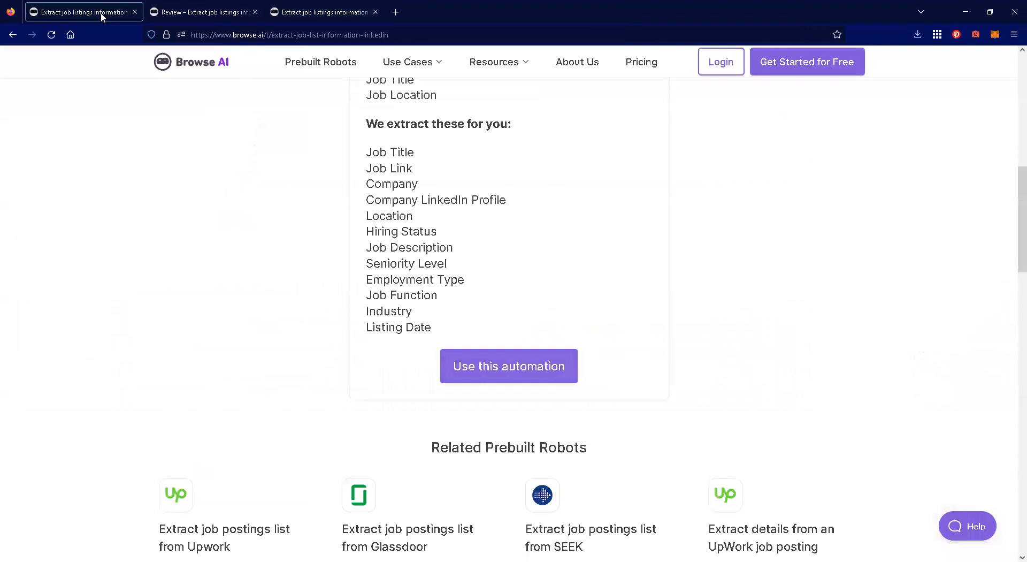
left_click(327, 63)
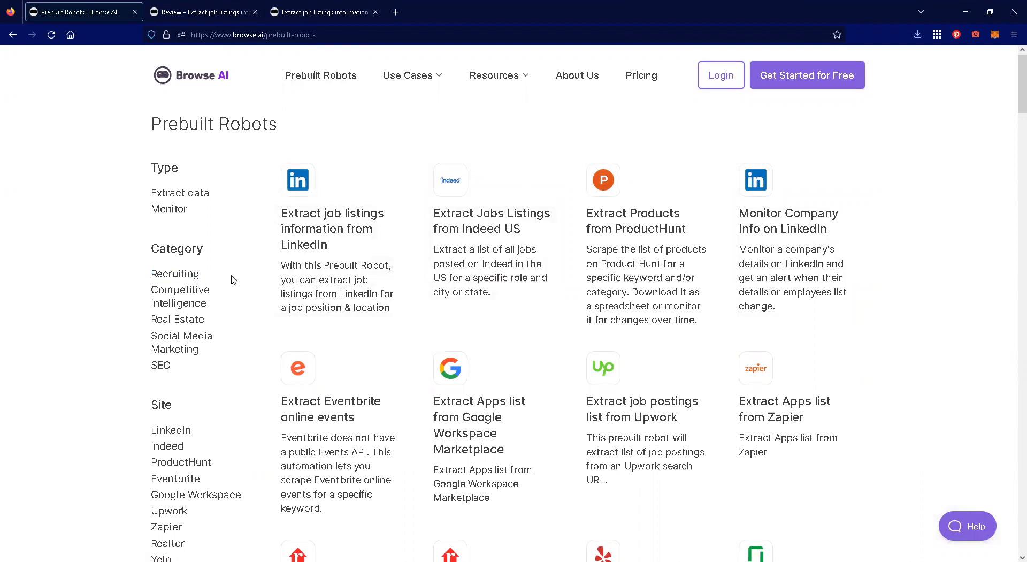
scroll(234, 280, "down", 3)
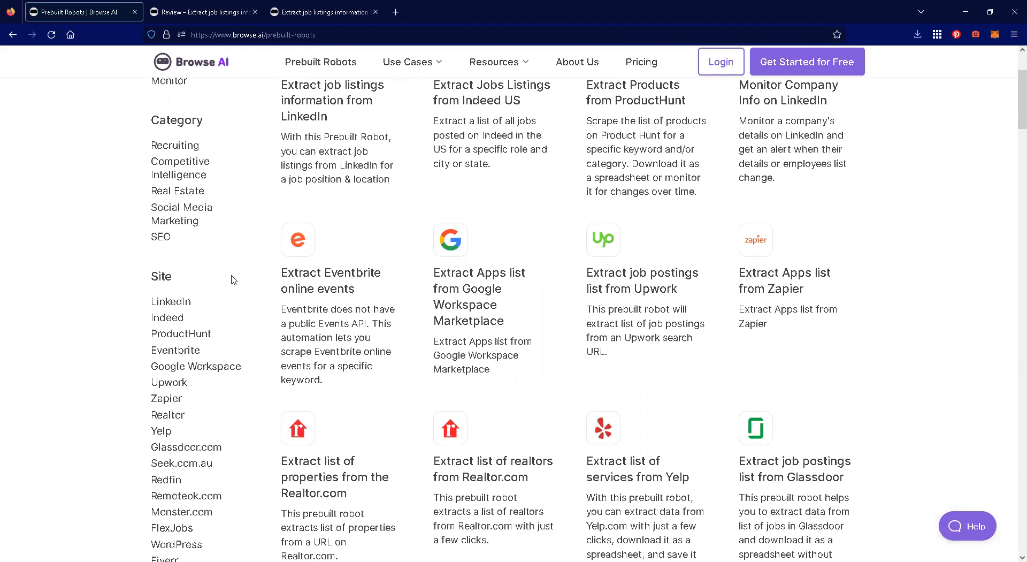
scroll(233, 278, "down", 3)
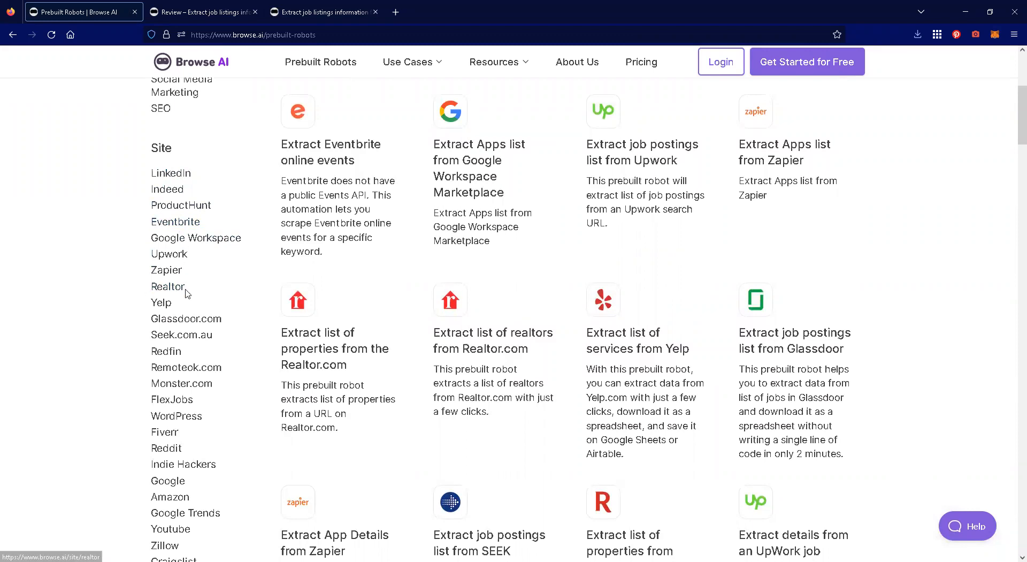
scroll(199, 286, "down", 3)
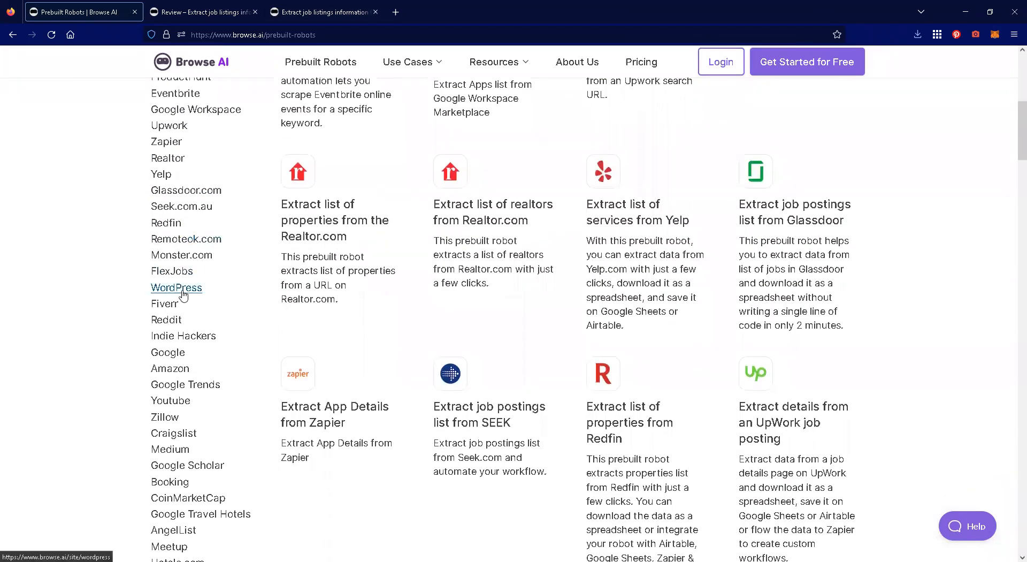
scroll(182, 295, "down", 3)
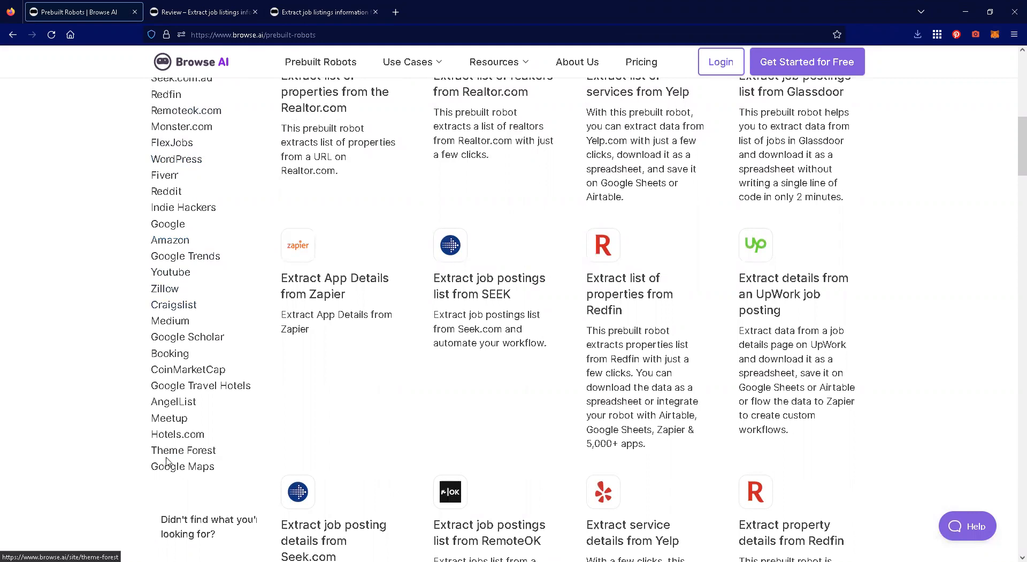
scroll(187, 423, "up", 10)
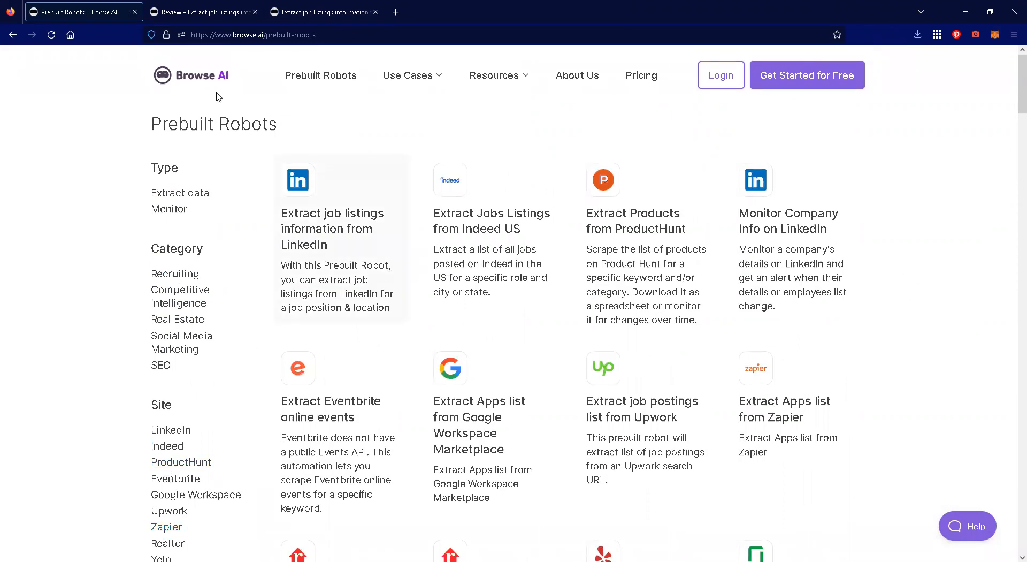
left_click(225, 13)
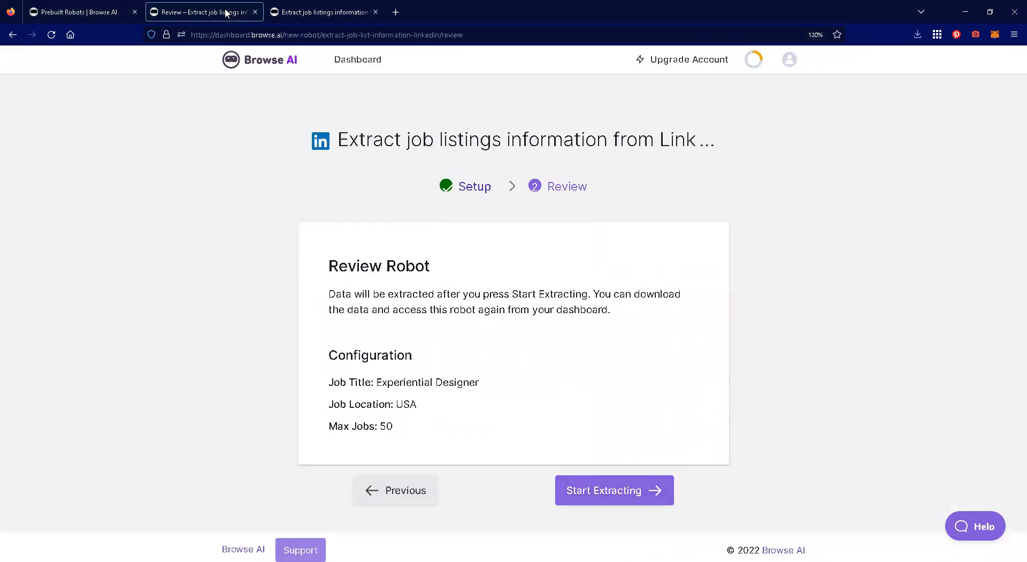
left_click(342, 12)
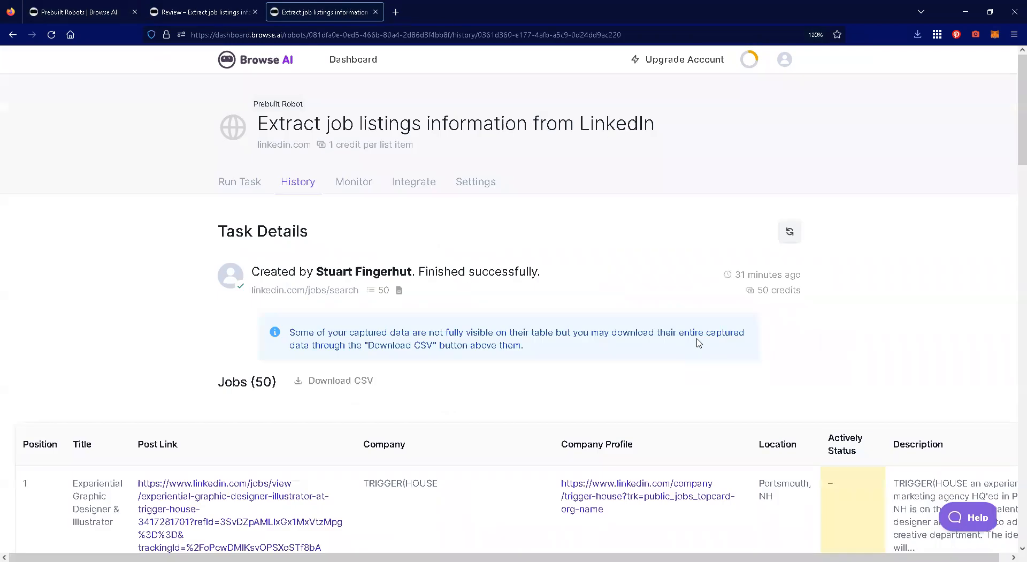